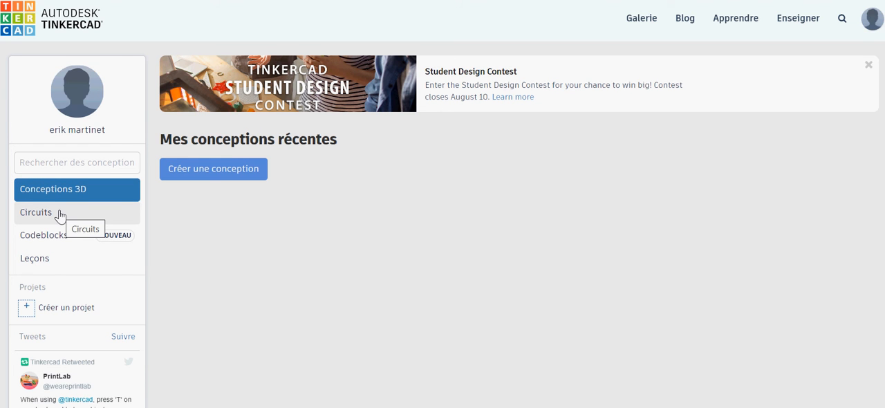
# Step: Create a new circuit from the Circuits section of the dashboard
pyautogui.click(60, 215)
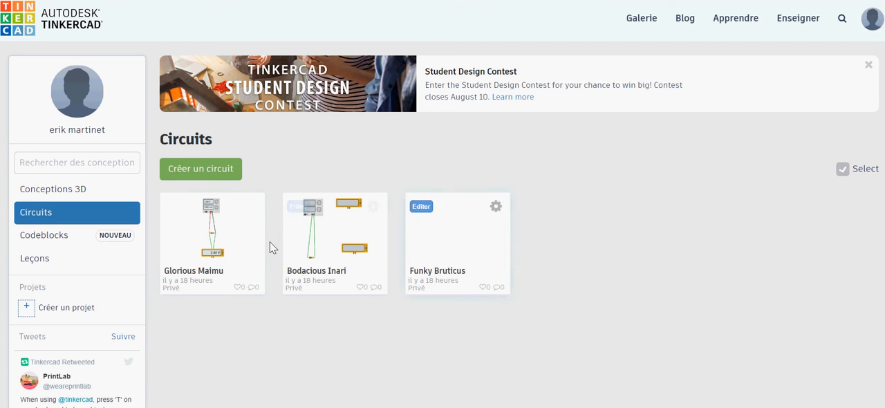
pyautogui.click(201, 173)
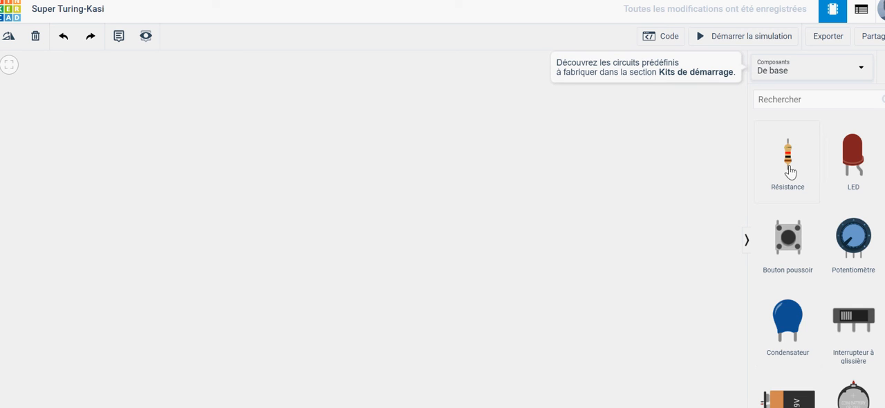
# Step: Place a resistor on the empty workspace and set its resistance to 500 Ω
pyautogui.moveTo(791, 170); pyautogui.dragTo(198, 197)
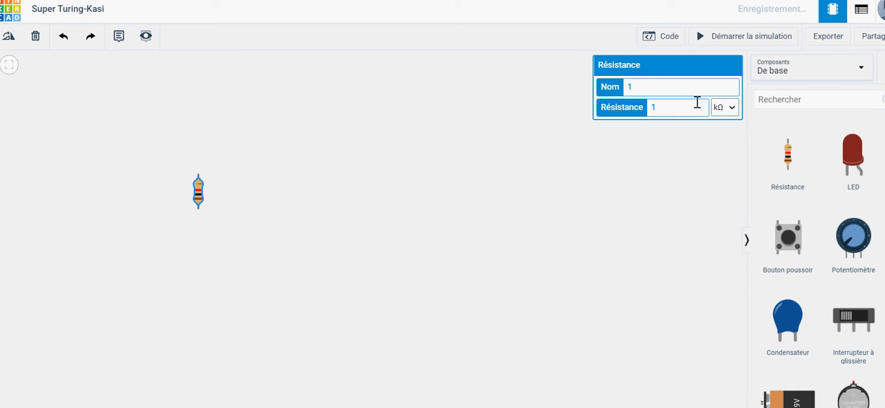
pyautogui.click(732, 108)
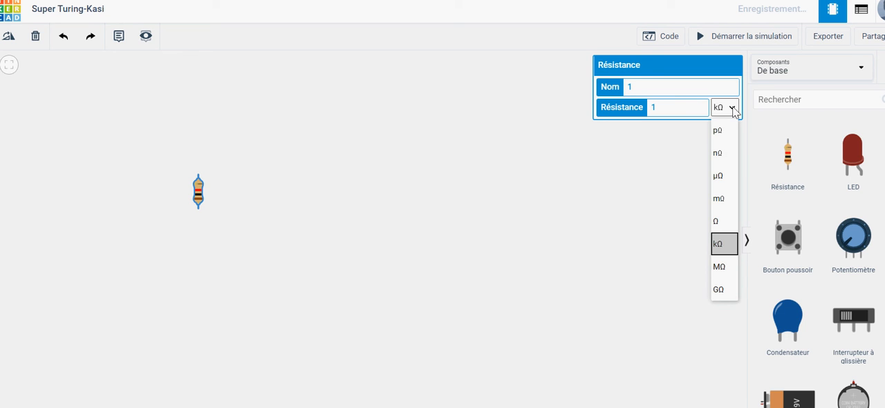
pyautogui.click(721, 222)
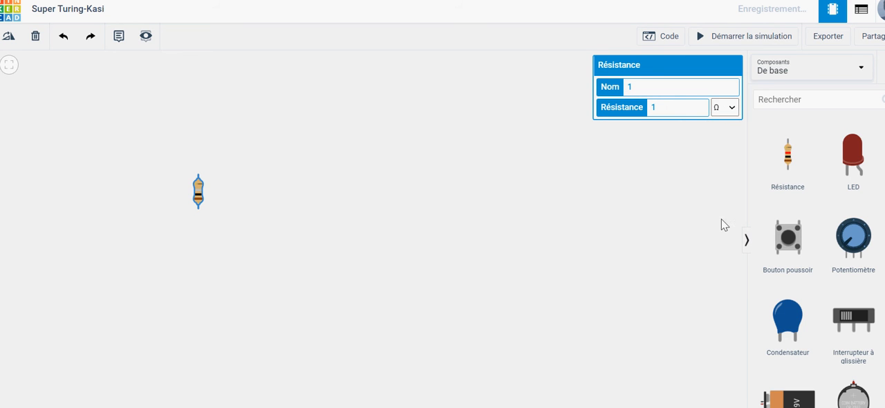
pyautogui.click(664, 111)
pyautogui.press('BackSpace')
pyautogui.write('500')
pyautogui.click(654, 193)
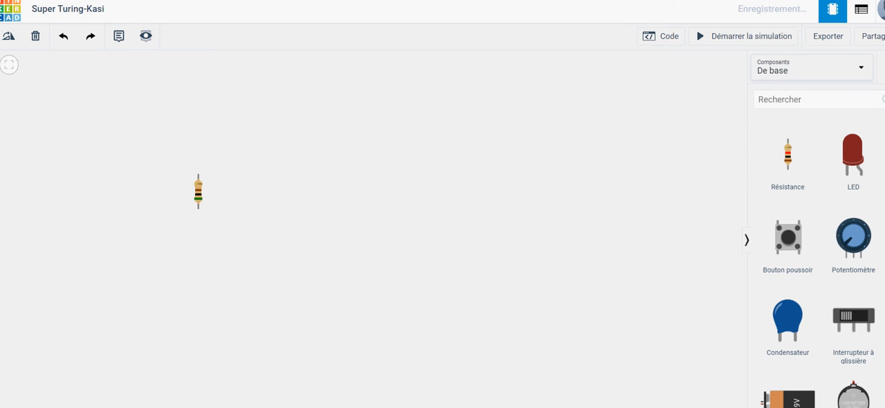
# Step: Show the full component library (Tout) and place a power supply (Bloc d'alimentation) above and to the right of the resistor
pyautogui.scroll(-3, 819, 262)
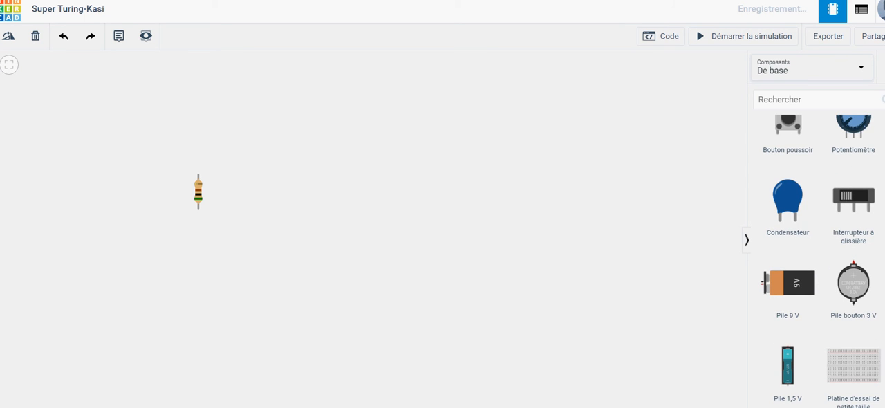
pyautogui.scroll(-3, 821, 261)
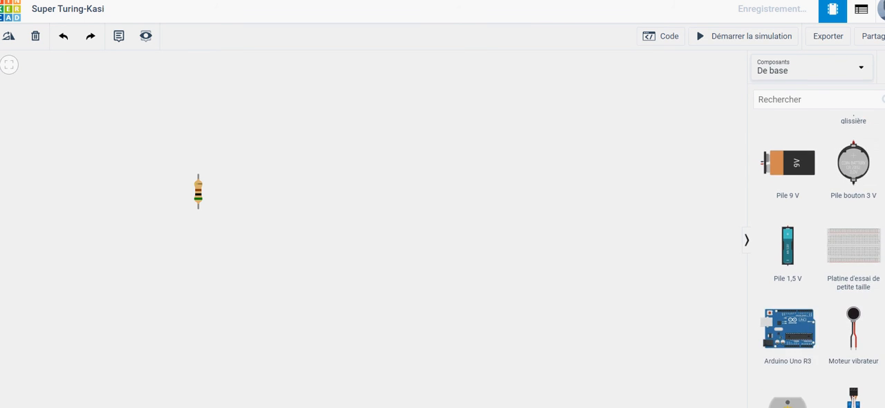
pyautogui.scroll(-6, 821, 261)
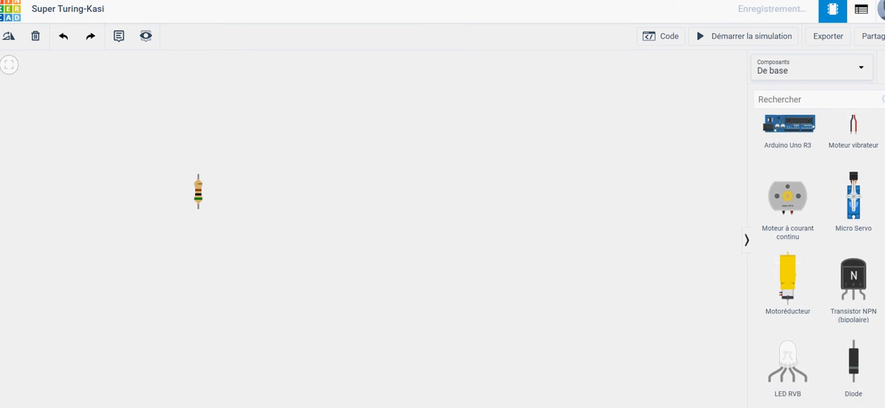
pyautogui.scroll(-5, 821, 261)
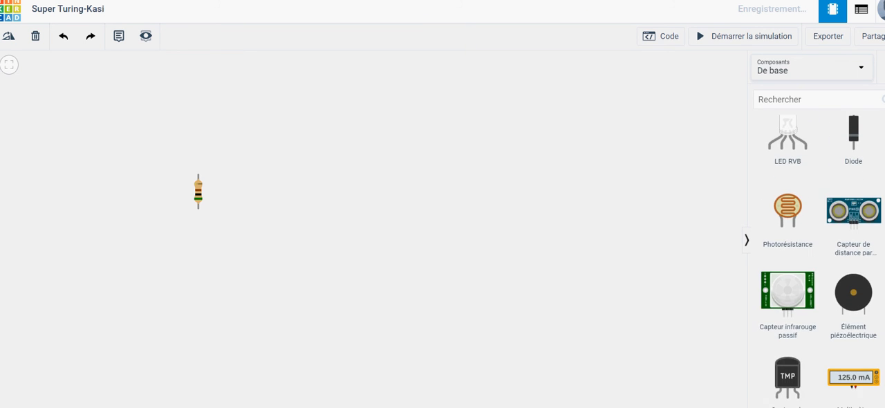
pyautogui.scroll(14, 821, 262)
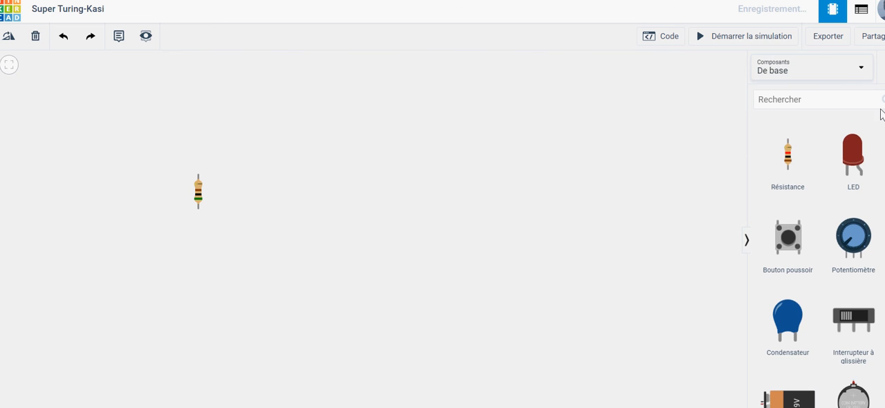
pyautogui.click(861, 65)
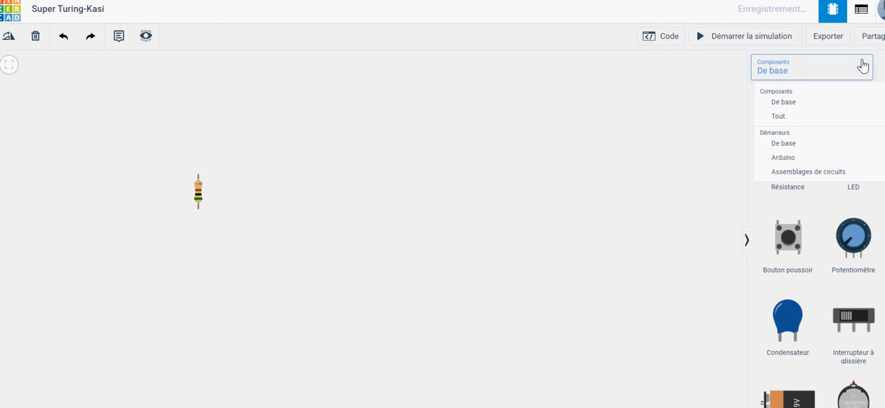
pyautogui.click(789, 117)
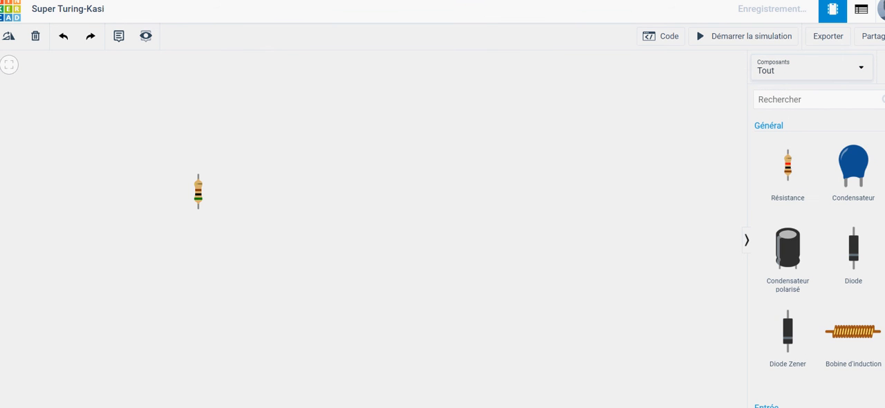
pyautogui.scroll(-6, 875, 130)
pyautogui.scroll(-10, 820, 256)
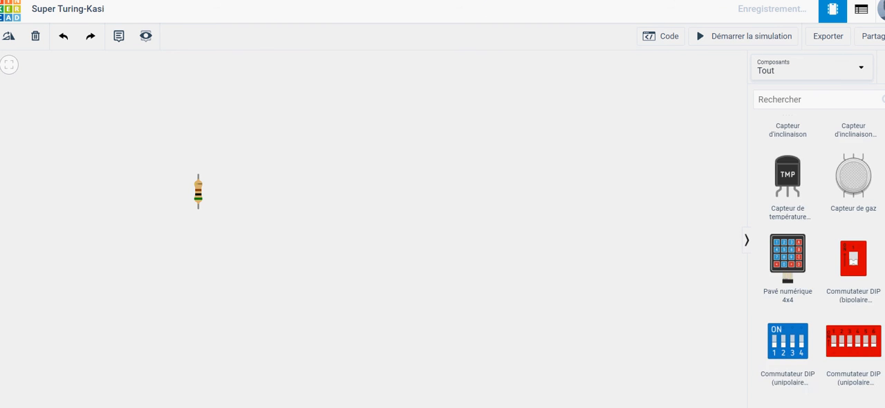
pyautogui.scroll(-10, 821, 263)
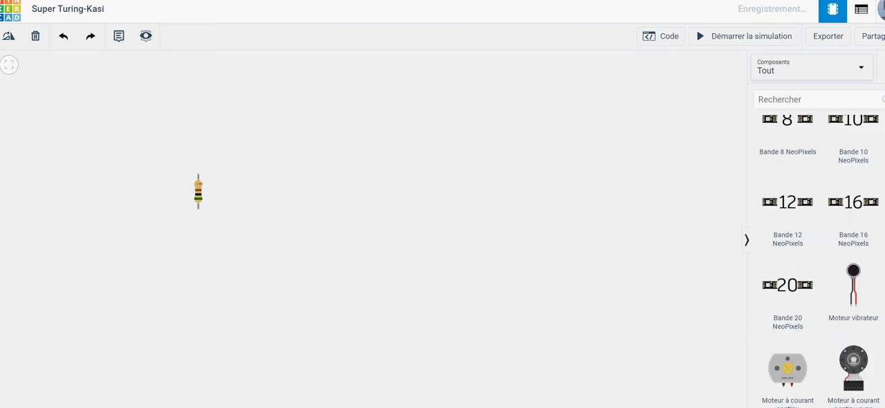
pyautogui.scroll(-10, 817, 260)
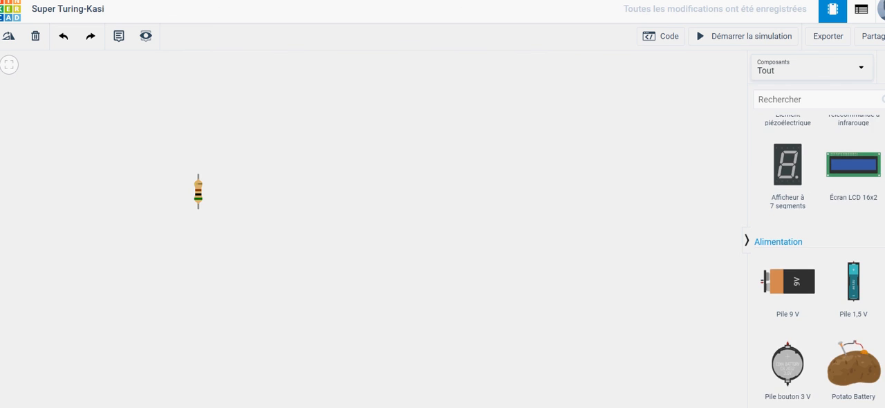
pyautogui.scroll(-10, 818, 259)
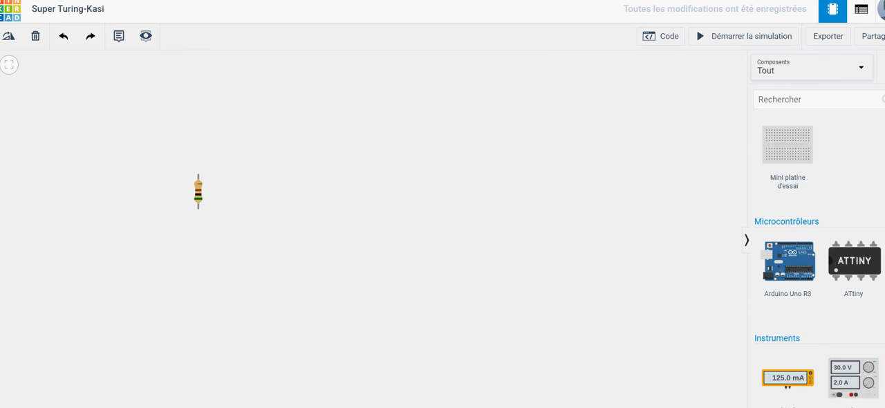
pyautogui.scroll(-3, 817, 260)
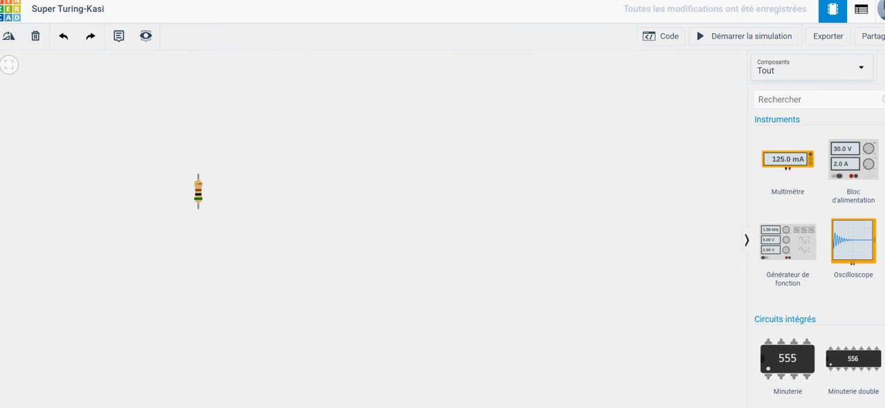
pyautogui.scroll(3, 857, 253)
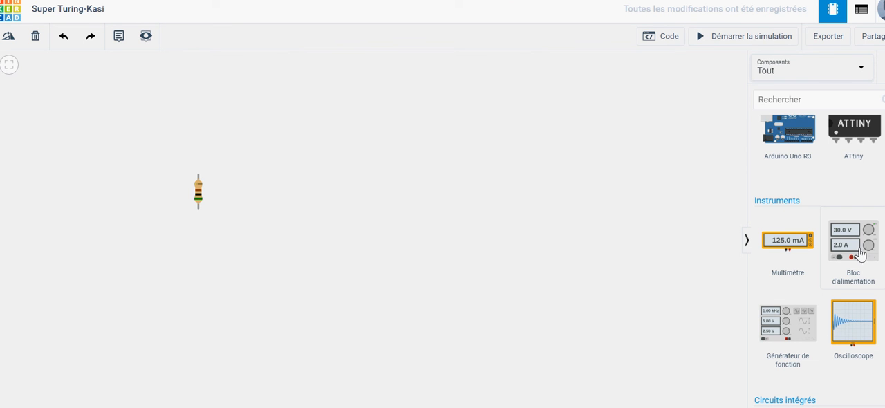
pyautogui.moveTo(857, 251); pyautogui.dragTo(350, 149)
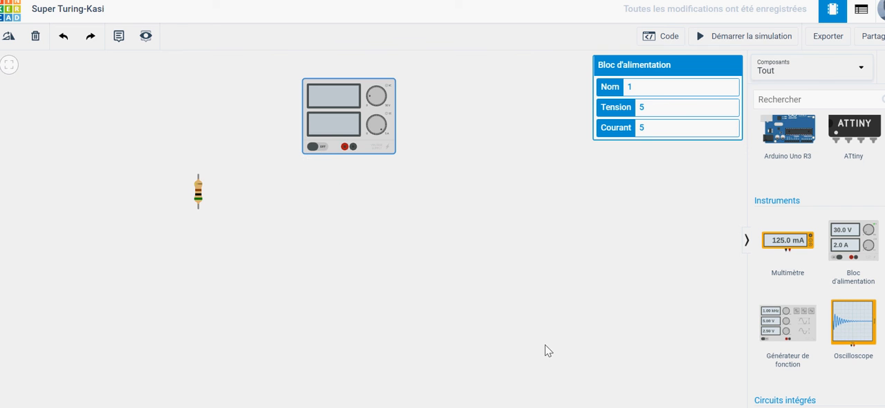
# Step: Rotate the resistor to horizontal and move it directly below the power supply
pyautogui.click(198, 197)
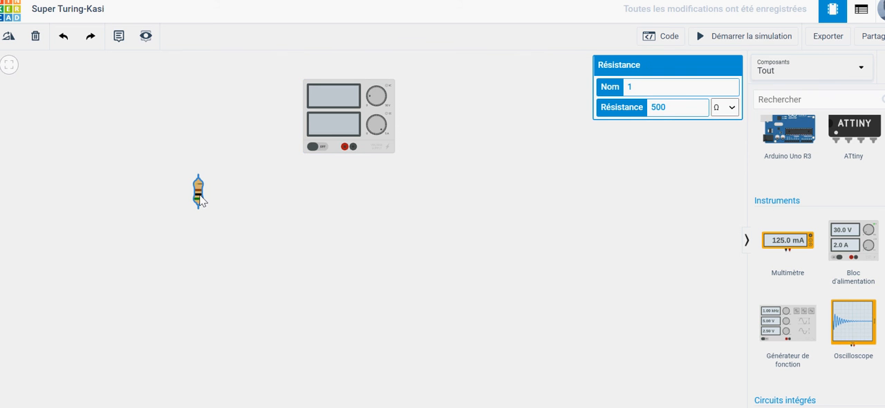
pyautogui.click(8, 38)
pyautogui.click(8, 38)
pyautogui.click(8, 36)
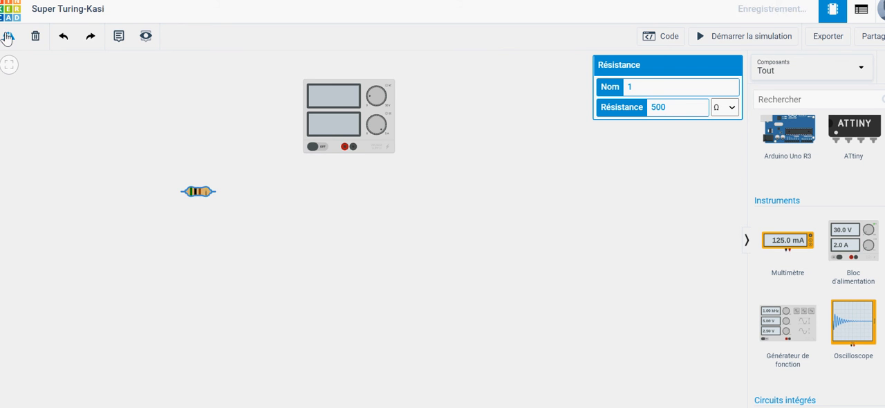
pyautogui.moveTo(200, 199); pyautogui.dragTo(349, 254)
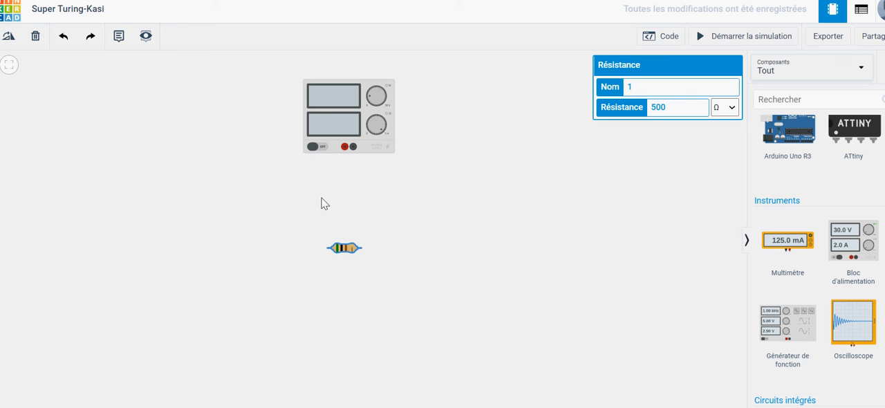
pyautogui.click(344, 148)
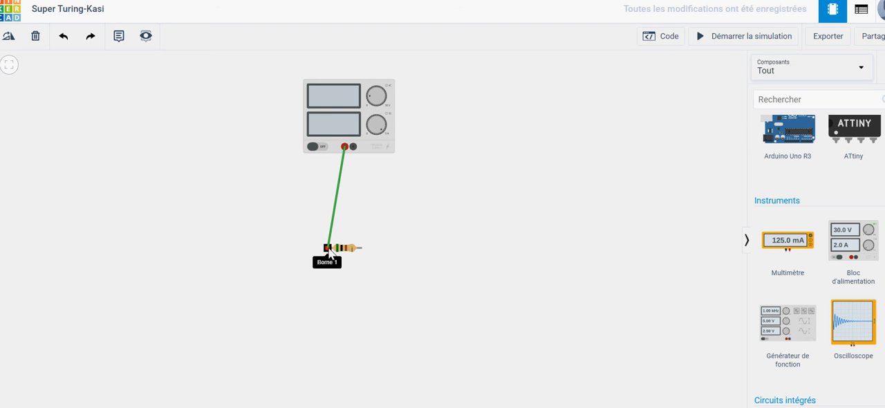
pyautogui.click(328, 248)
pyautogui.press('Delete')
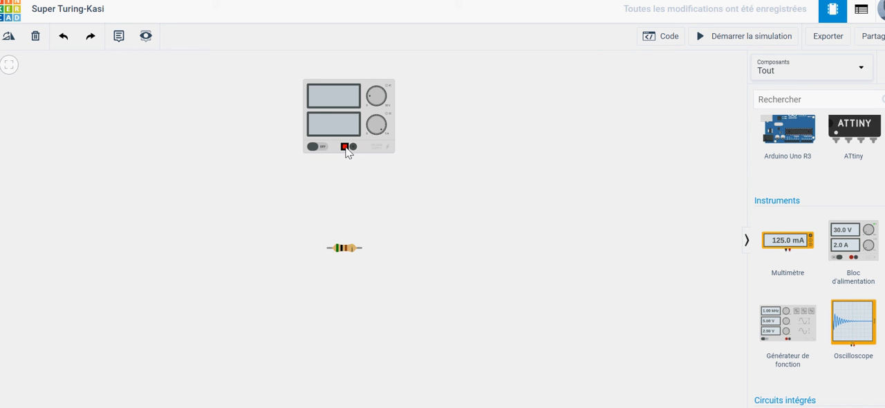
# Step: Wire the power supply's red terminal to the resistor's Borne 1 and its black terminal to the resistor's other end
pyautogui.click(345, 148)
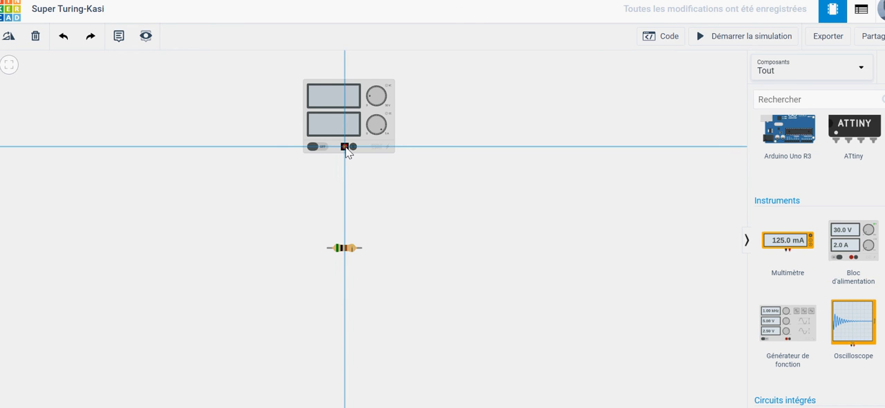
pyautogui.click(328, 247)
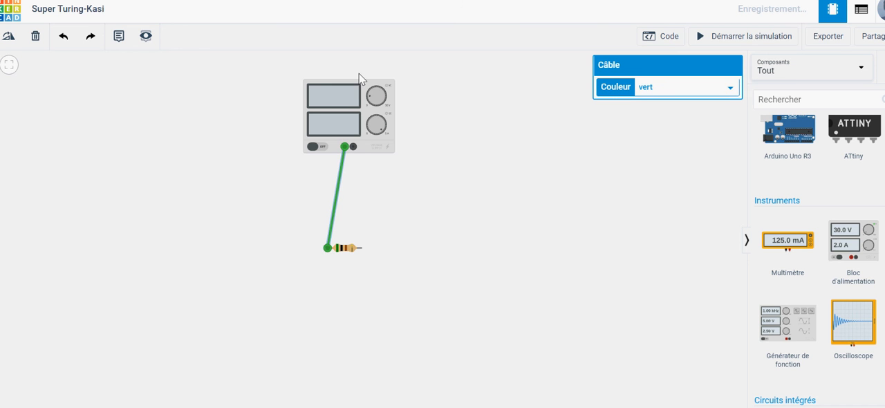
pyautogui.click(353, 147)
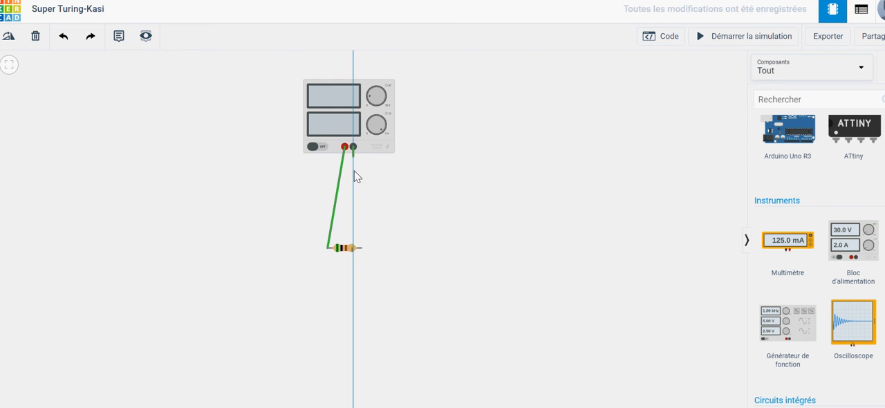
pyautogui.click(363, 250)
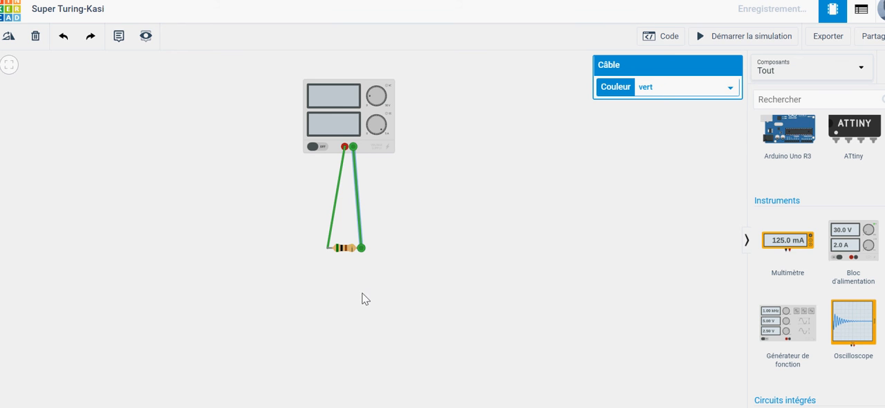
pyautogui.click(334, 214)
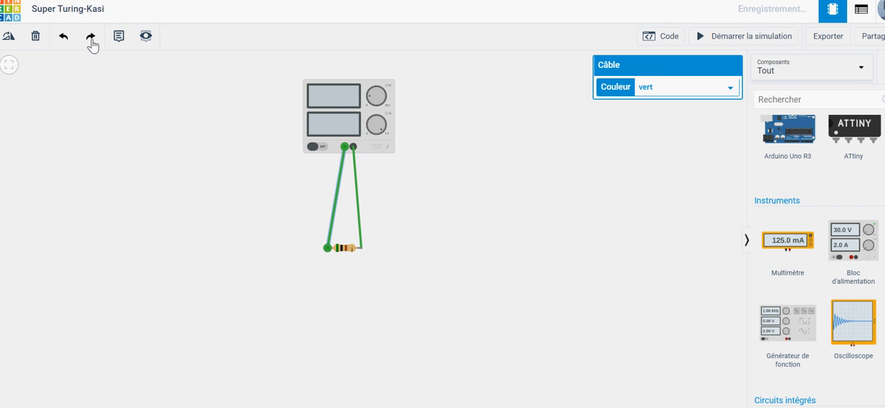
pyautogui.click(385, 274)
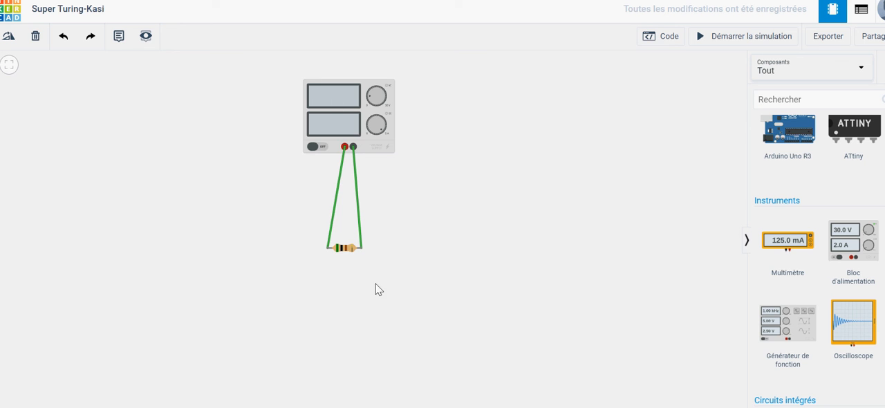
# Step: Select the power supply and start the circuit simulation, stop it, and start it again
pyautogui.click(323, 115)
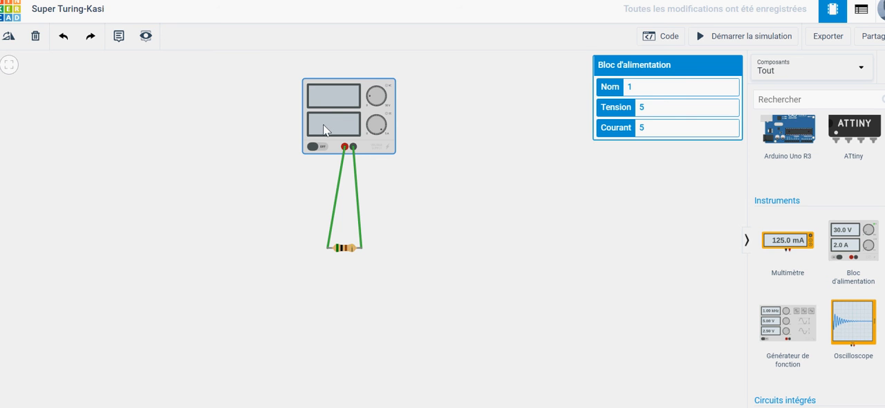
pyautogui.click(745, 41)
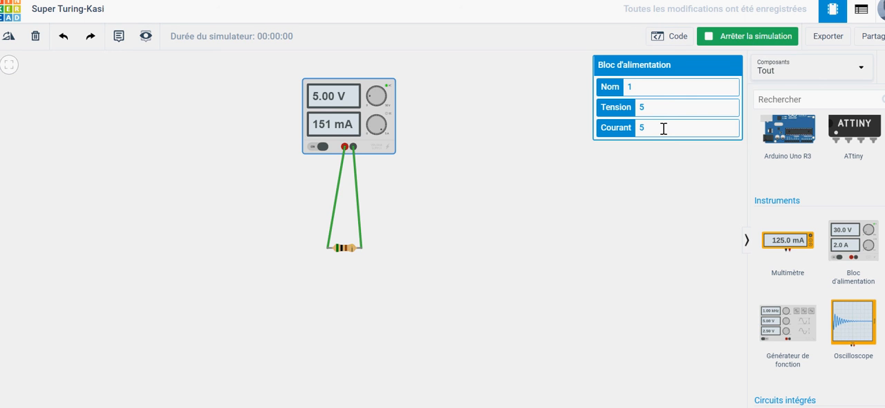
pyautogui.click(749, 40)
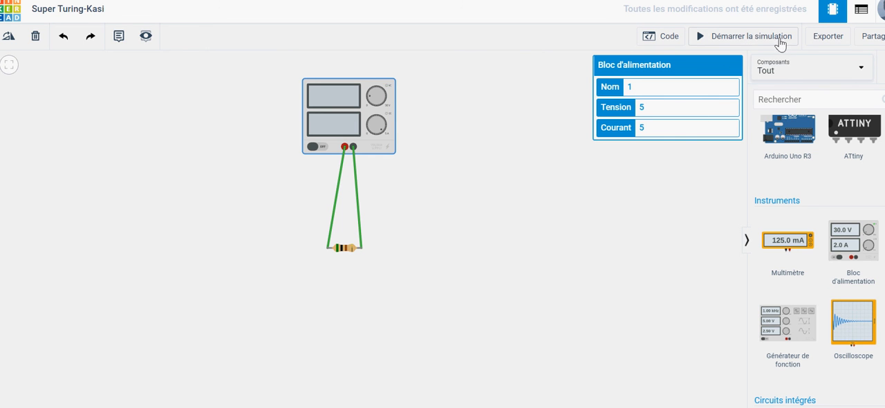
pyautogui.click(719, 39)
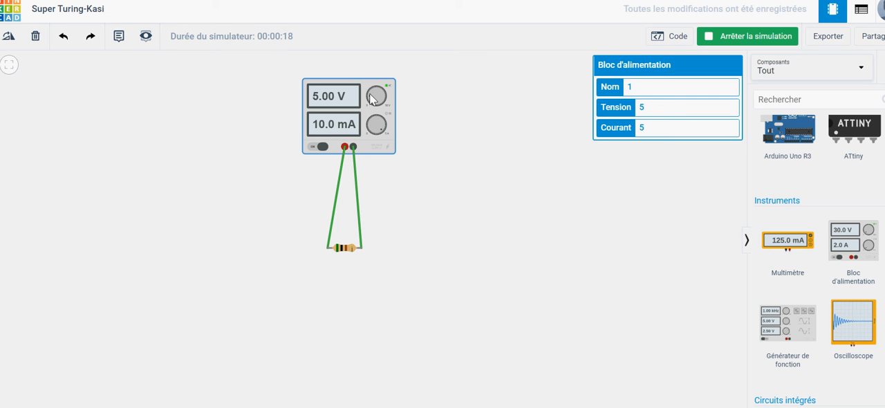
# Step: Turn the power supply's voltage knob up to 9.40 V and 12.8 V, and set its Tension to 13
pyautogui.moveTo(370, 94)
pyautogui.mouseDown()
pyautogui.moveTo(381, 101)
pyautogui.moveTo(378, 82)
pyautogui.moveTo(366, 107)
pyautogui.moveTo(370, 95)
pyautogui.mouseUp()
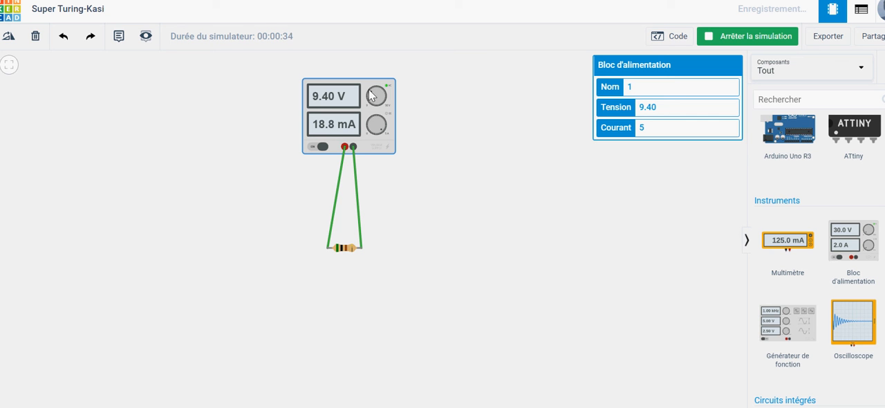
pyautogui.moveTo(370, 95); pyautogui.dragTo(375, 95)
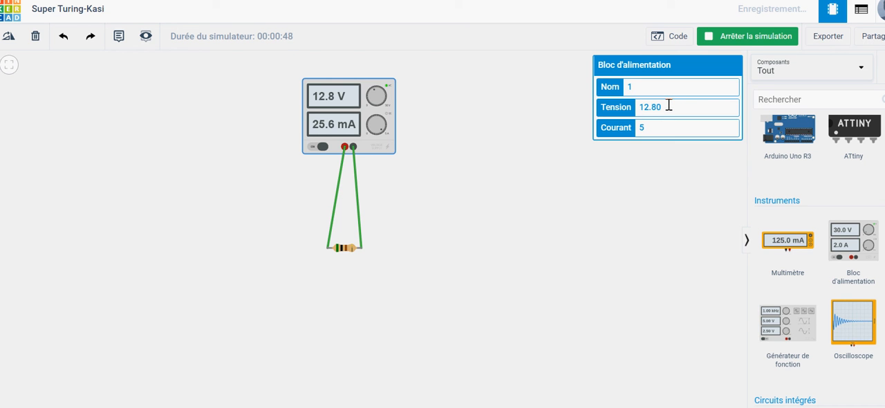
pyautogui.press('BackSpace')
pyautogui.press('BackSpace')
pyautogui.press('BackSpace')
pyautogui.press('BackSpace')
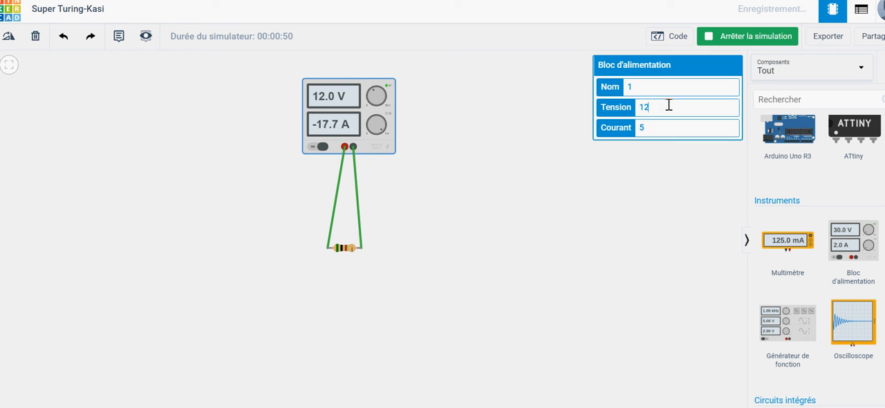
pyautogui.write('3')
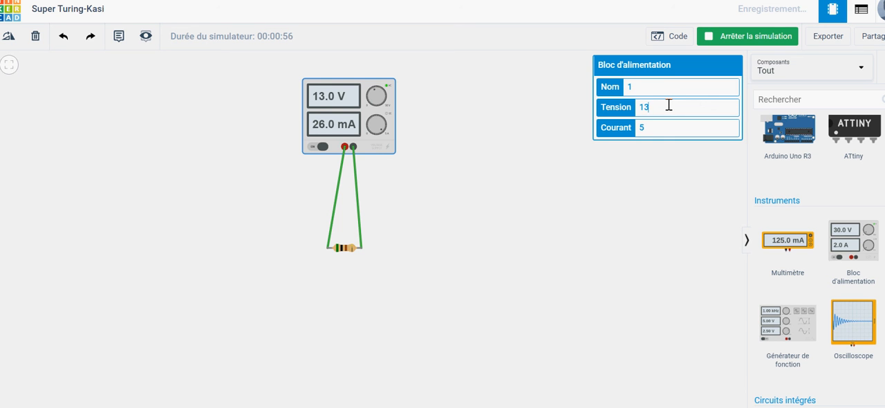
pyautogui.write('.6')
# Step: Try 13.6 as the power supply's Tension, and replace it with 3.8
pyautogui.press('BackSpace')
pyautogui.press('BackSpace')
pyautogui.press('BackSpace')
pyautogui.press('BackSpace')
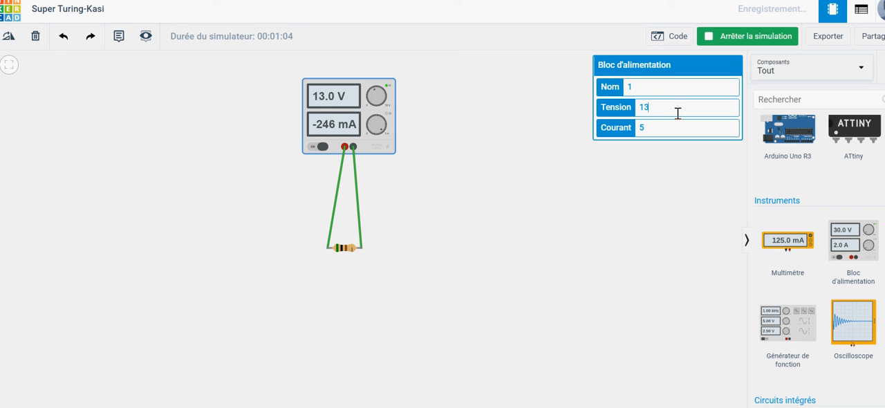
pyautogui.write('3.8')
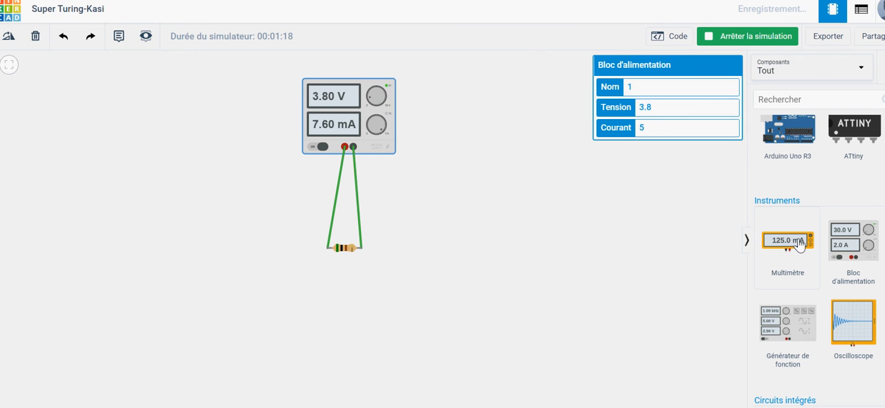
# Step: Place a multimeter (Multimètre) directly below the resistor and keep its mode on Tension
pyautogui.moveTo(800, 244); pyautogui.dragTo(442, 295)
pyautogui.moveTo(437, 261); pyautogui.dragTo(335, 323)
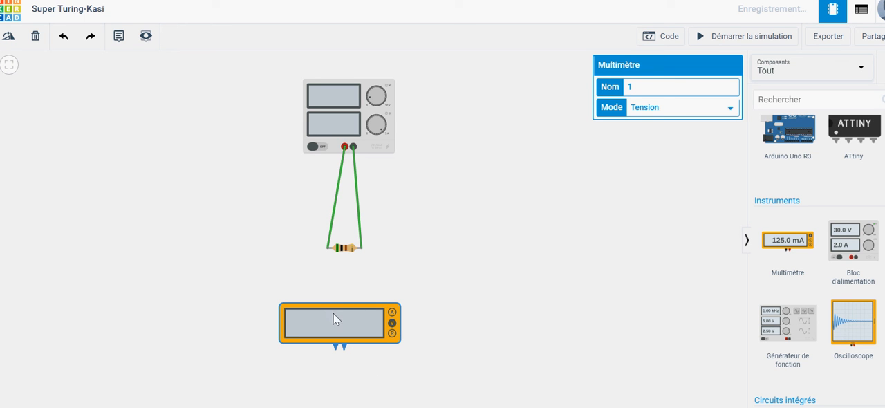
pyautogui.click(732, 109)
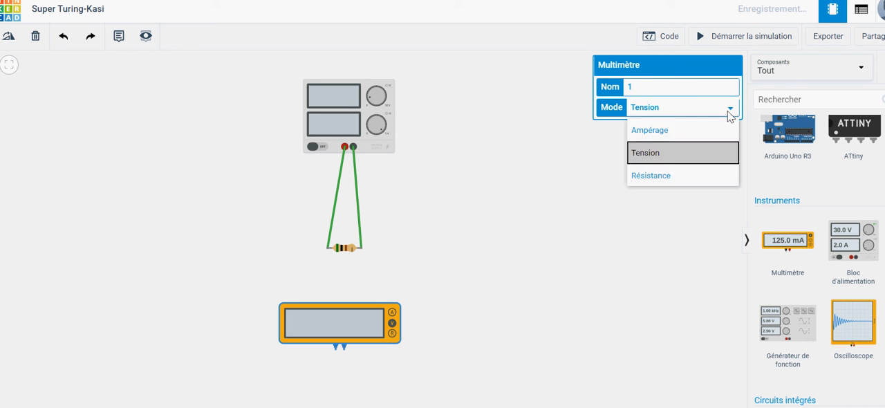
pyautogui.click(665, 155)
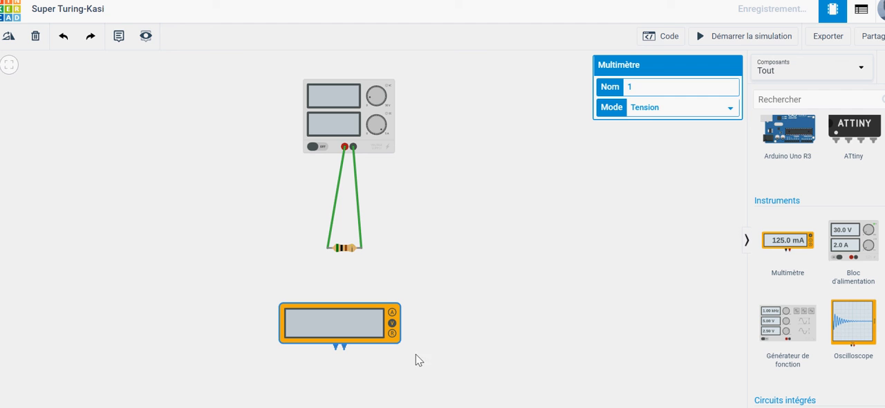
# Step: Wire the multimeter's red terminal to the resistor's Borne 2 and its Négatif terminal to the resistor's other end
pyautogui.click(345, 351)
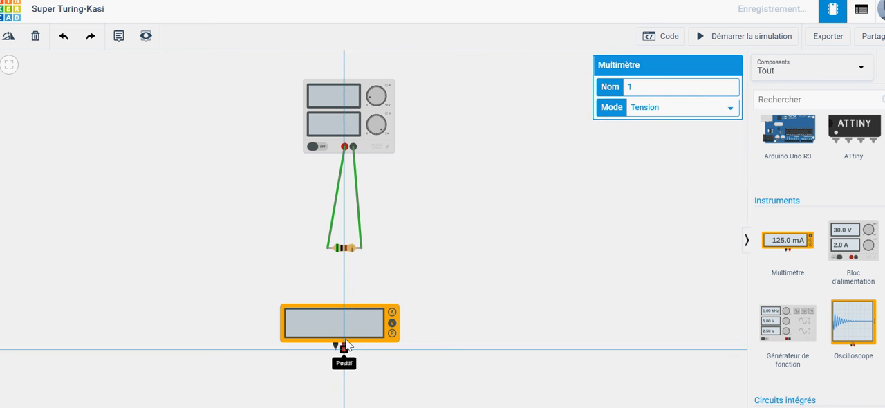
pyautogui.click(362, 249)
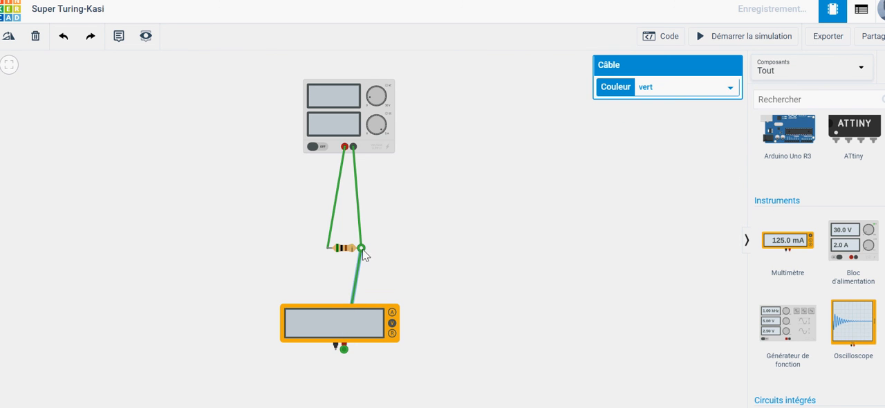
pyautogui.click(335, 346)
pyautogui.click(327, 248)
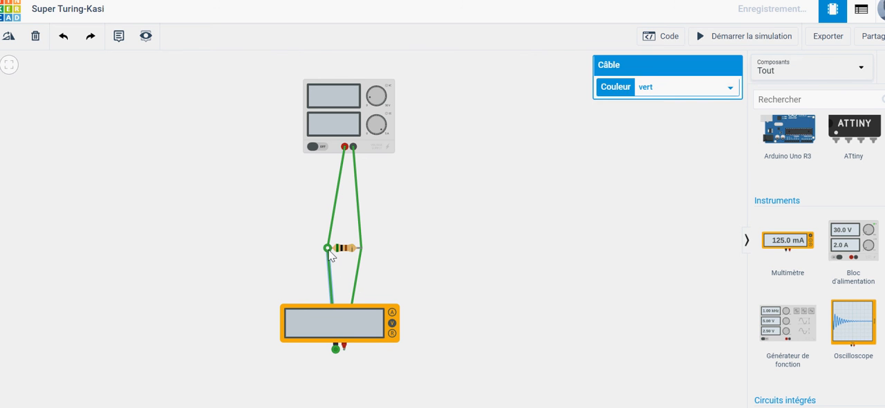
# Step: Start the simulation and raise the power supply's voltage to 11.6 V with its knob
pyautogui.click(750, 38)
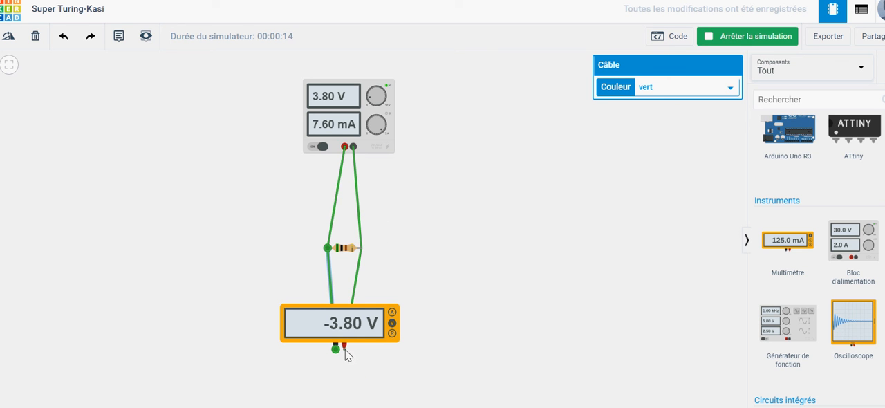
pyautogui.moveTo(371, 228); pyautogui.dragTo(366, 188)
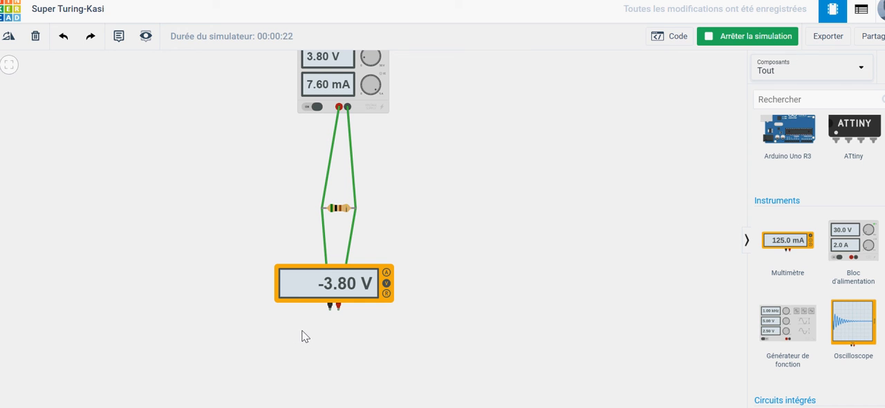
pyautogui.click(315, 294)
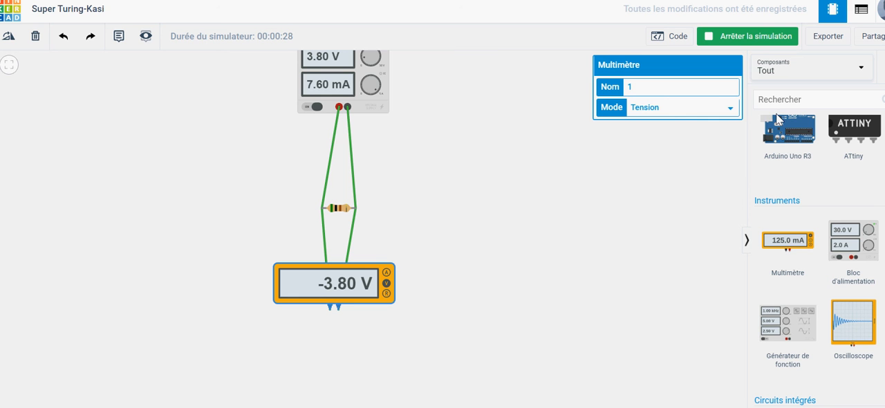
pyautogui.scroll(3, 818, 260)
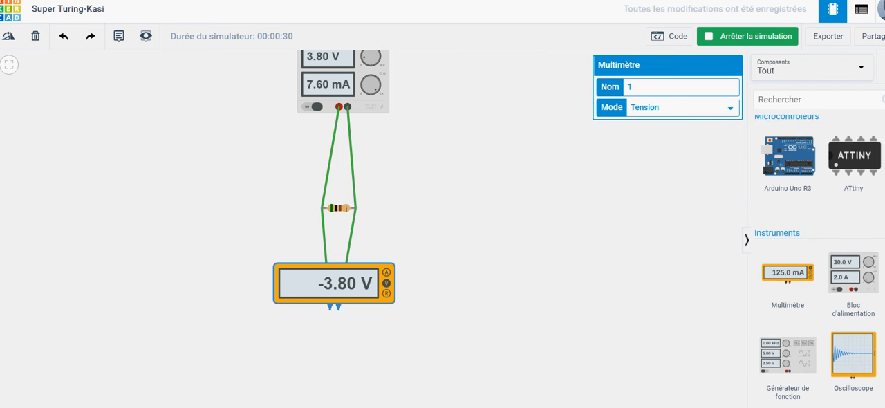
pyautogui.scroll(-3, 818, 260)
pyautogui.moveTo(489, 120); pyautogui.dragTo(480, 191)
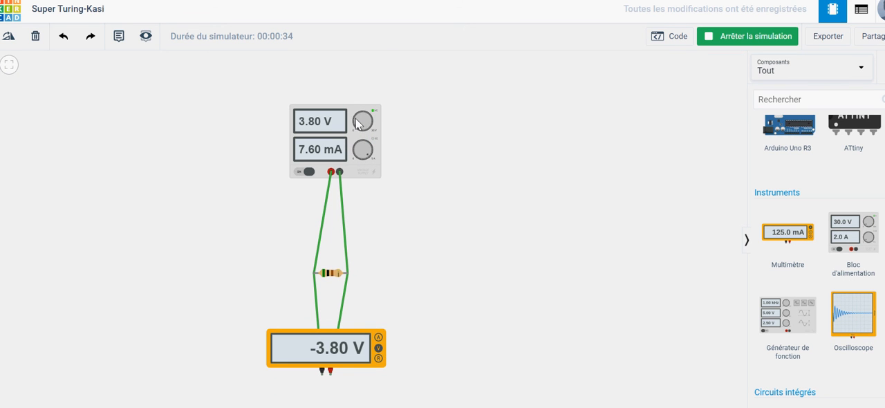
pyautogui.moveTo(356, 118); pyautogui.dragTo(361, 122)
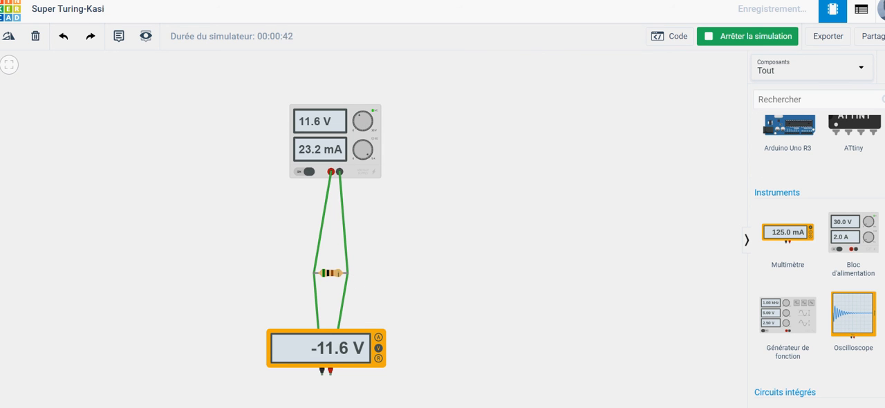
# Step: Place a light bulb (Ampoule) to the right of the power supply and a red LED below the bulb
pyautogui.scroll(-3, 816, 263)
pyautogui.scroll(10, 816, 263)
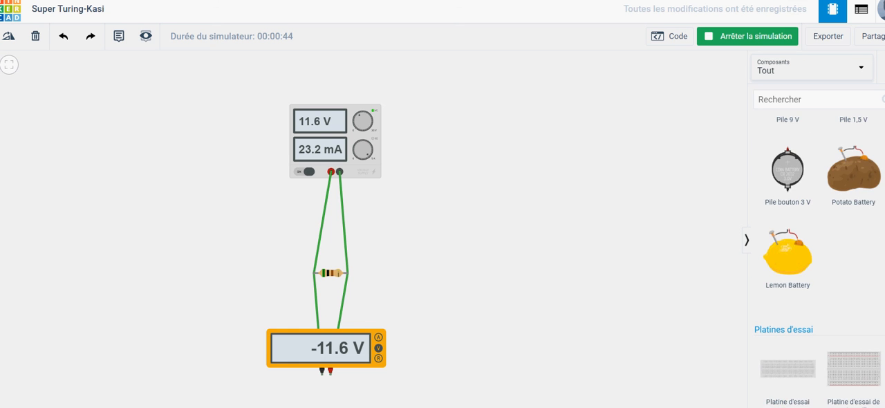
pyautogui.scroll(6, 820, 263)
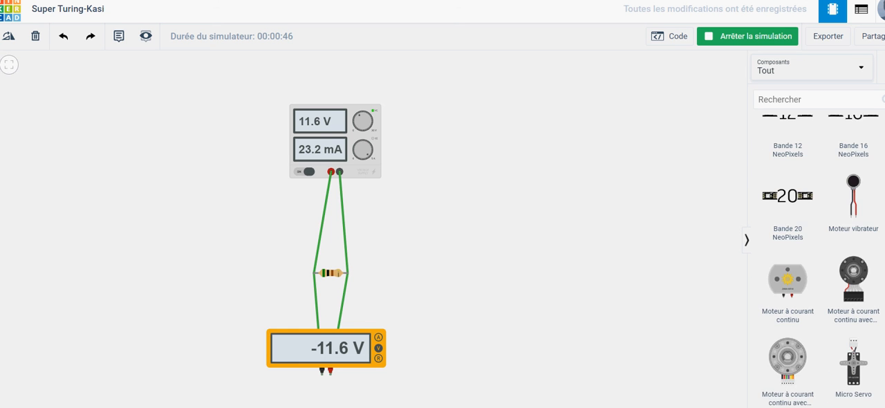
pyautogui.scroll(5, 878, 172)
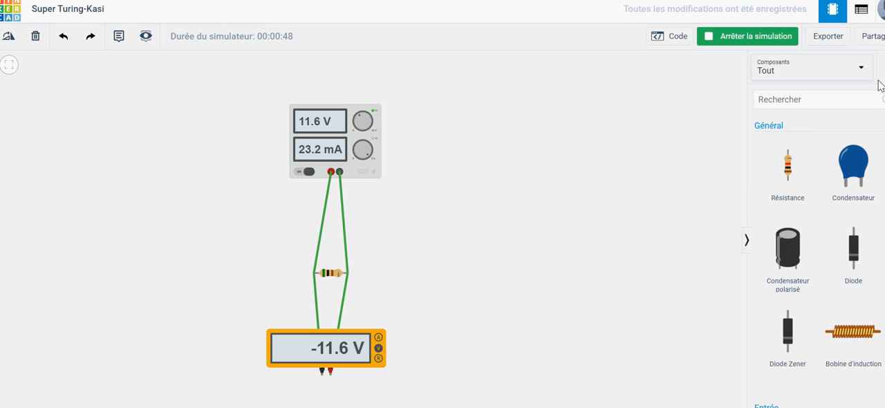
pyautogui.scroll(-8, 858, 242)
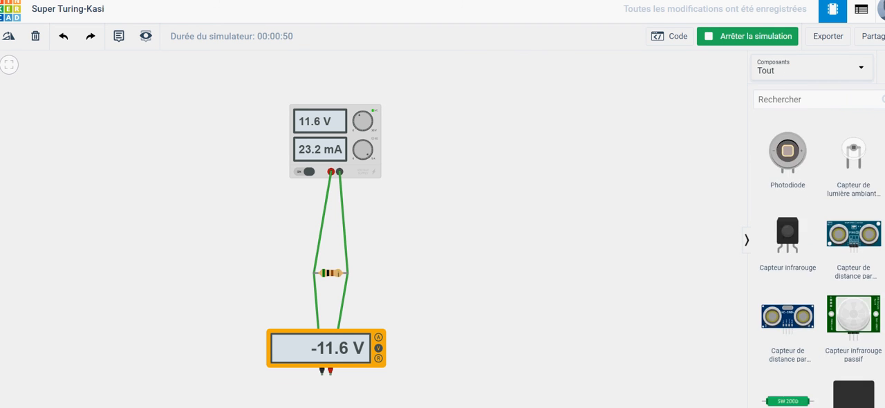
pyautogui.scroll(-6, 819, 263)
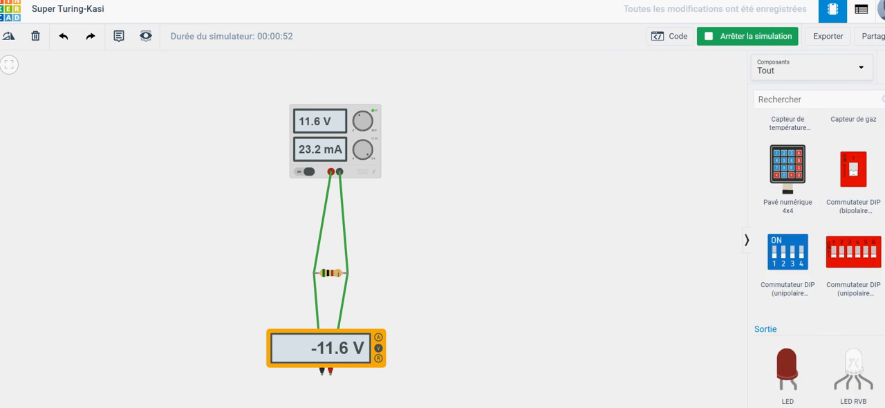
pyautogui.scroll(-3, 805, 297)
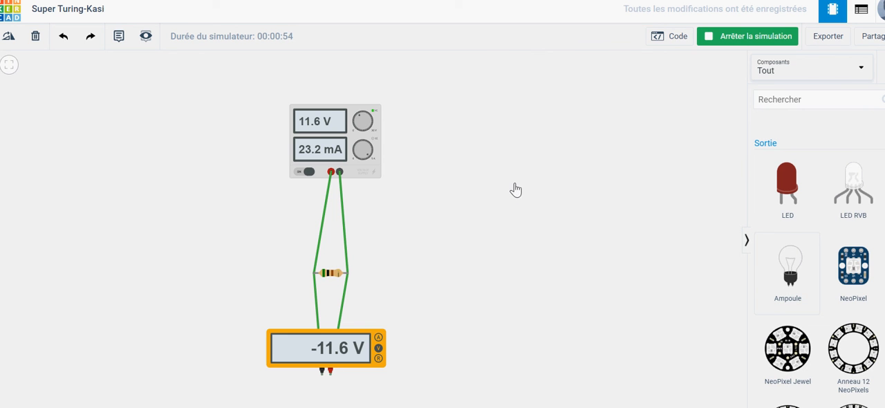
pyautogui.moveTo(789, 273); pyautogui.dragTo(515, 138)
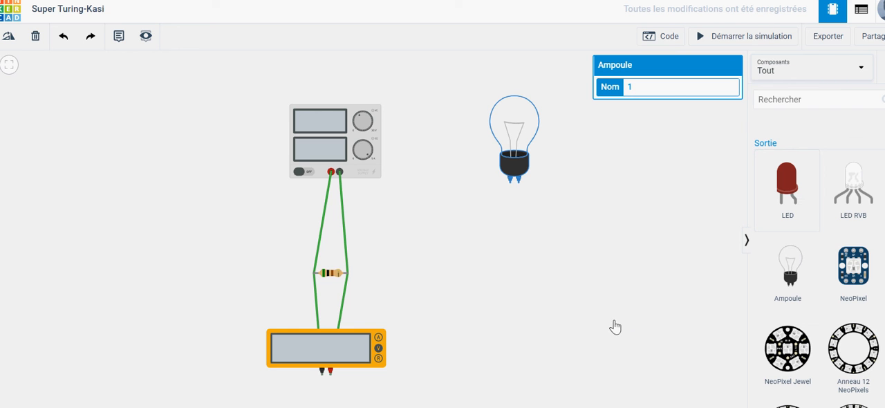
pyautogui.click(520, 279)
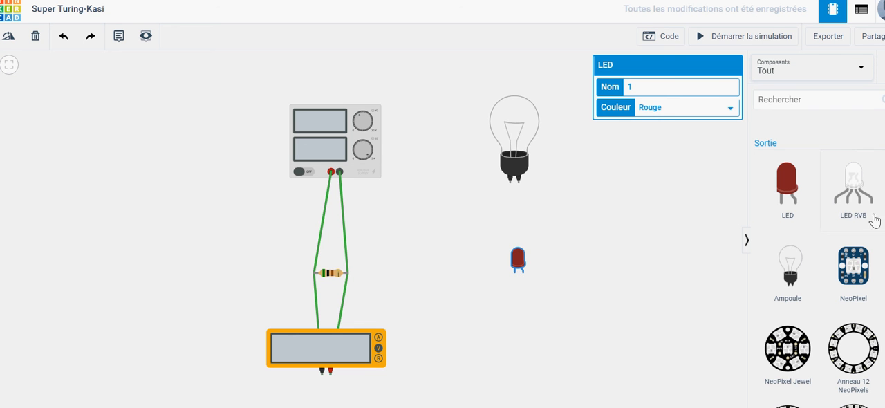
# Step: Look through the component library from the general parts to the microcontrollers and instruments
pyautogui.scroll(3, 872, 221)
pyautogui.scroll(10, 816, 242)
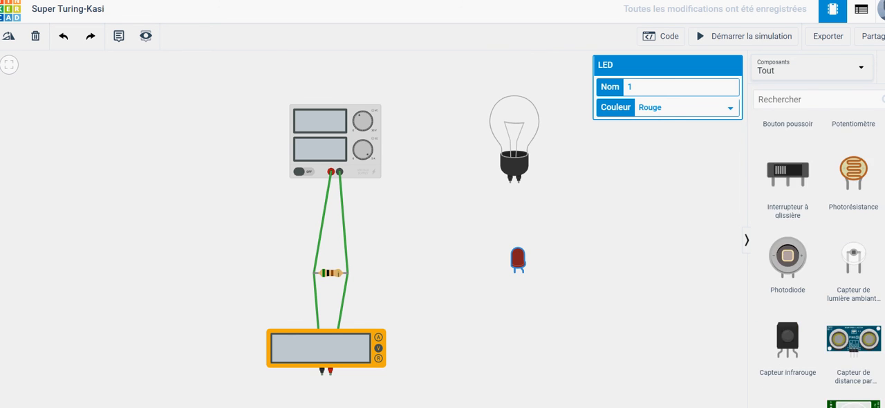
pyautogui.scroll(3, 818, 260)
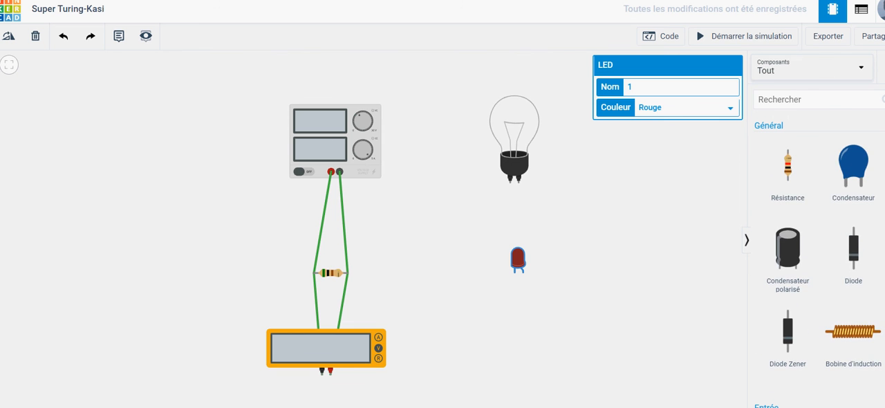
pyautogui.scroll(-5, 819, 260)
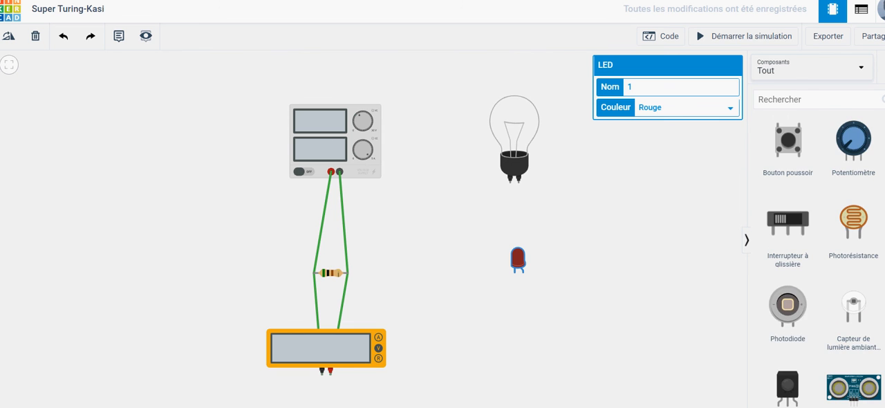
pyautogui.scroll(-10, 819, 260)
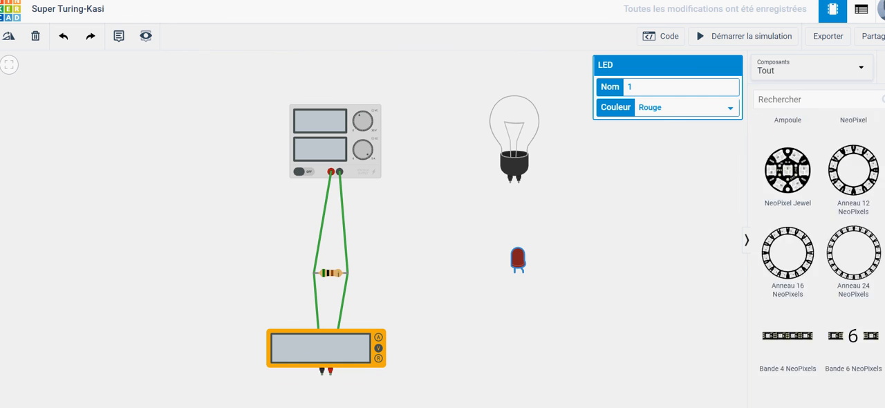
pyautogui.scroll(-10, 819, 260)
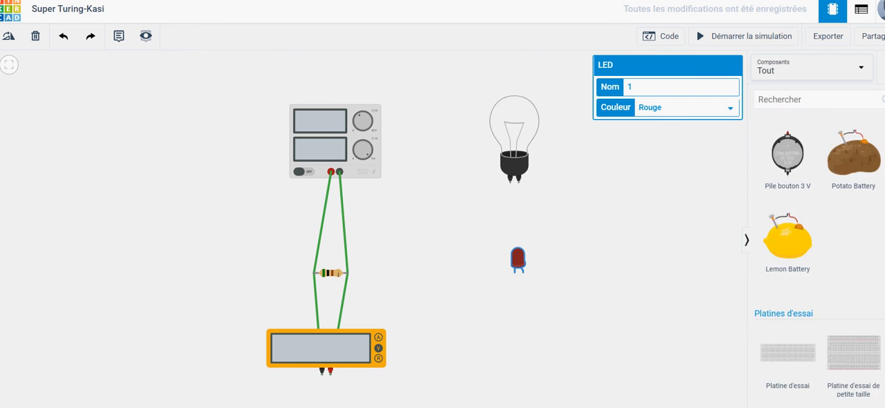
pyautogui.scroll(-5, 830, 212)
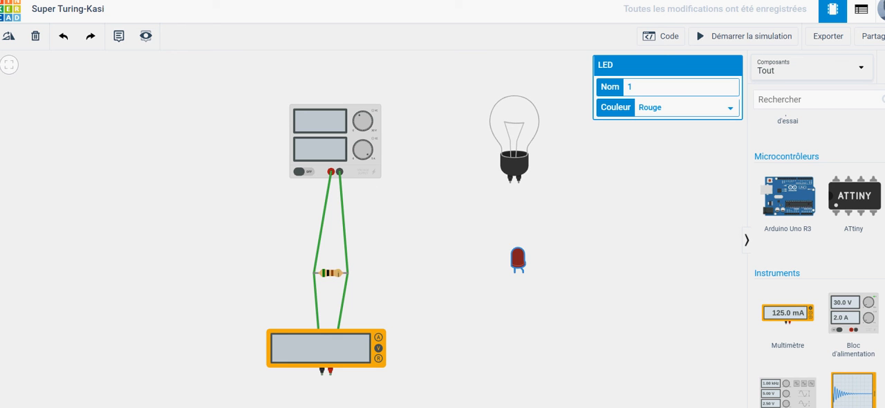
pyautogui.click(773, 407)
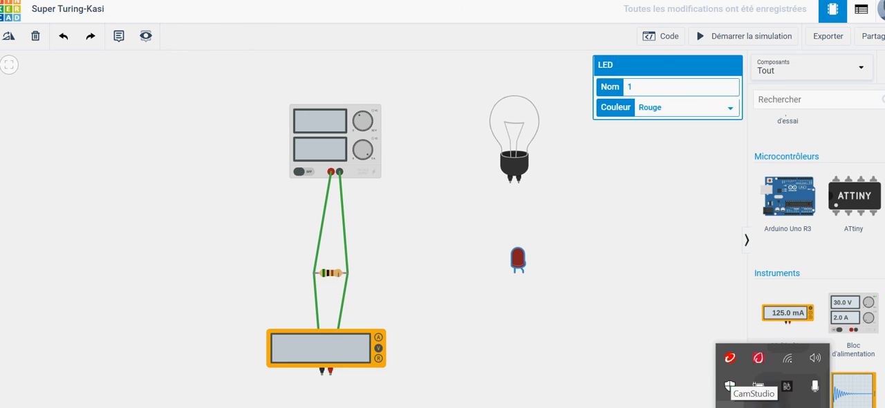